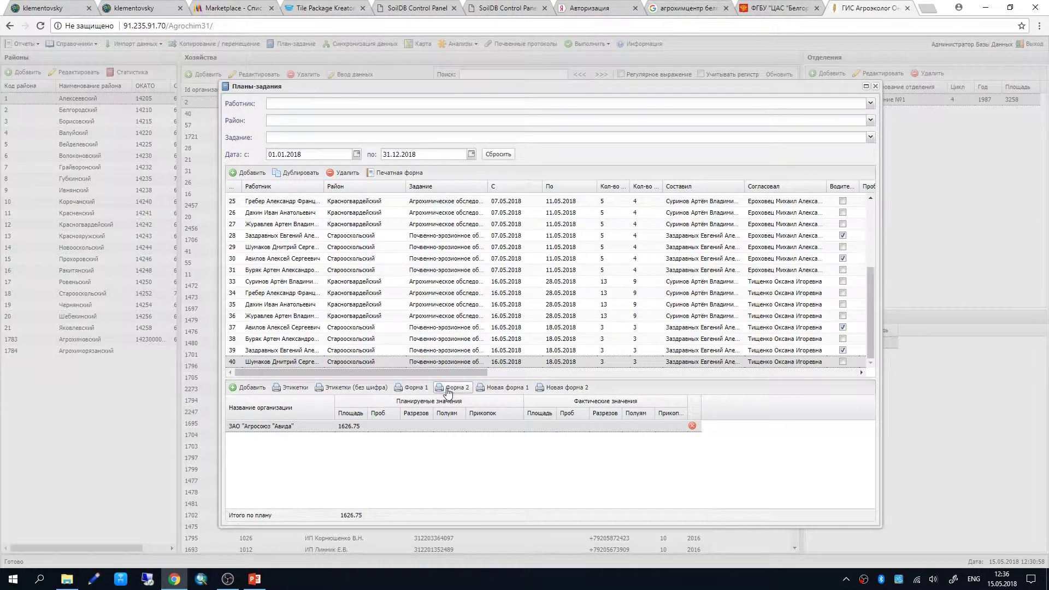
- Close the work plans, view the plots in the data entry form for the farm "АМКК-Верный путь", and close the form
key(Escape)
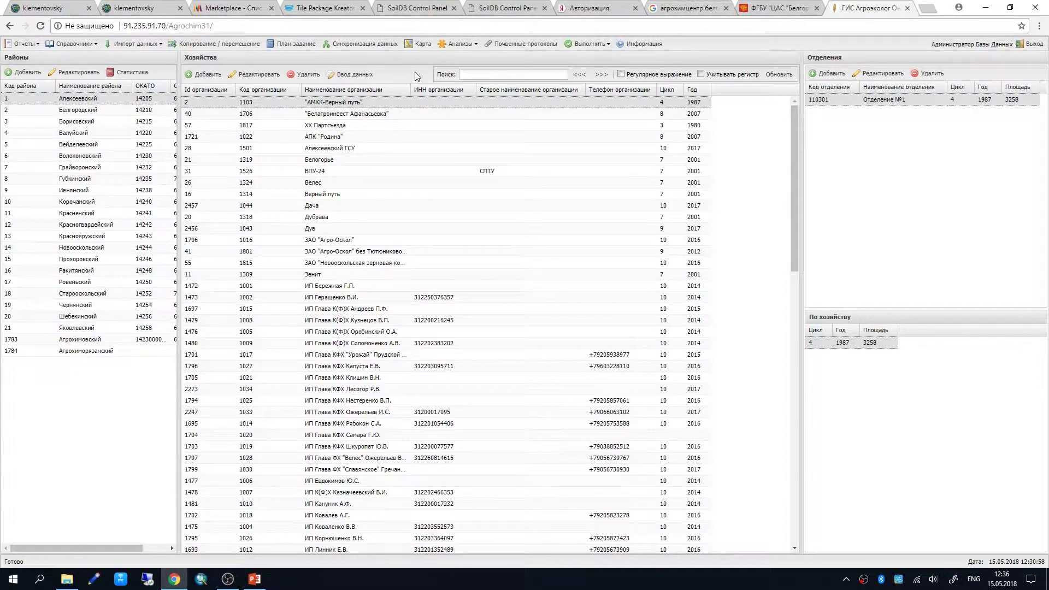
click(344, 77)
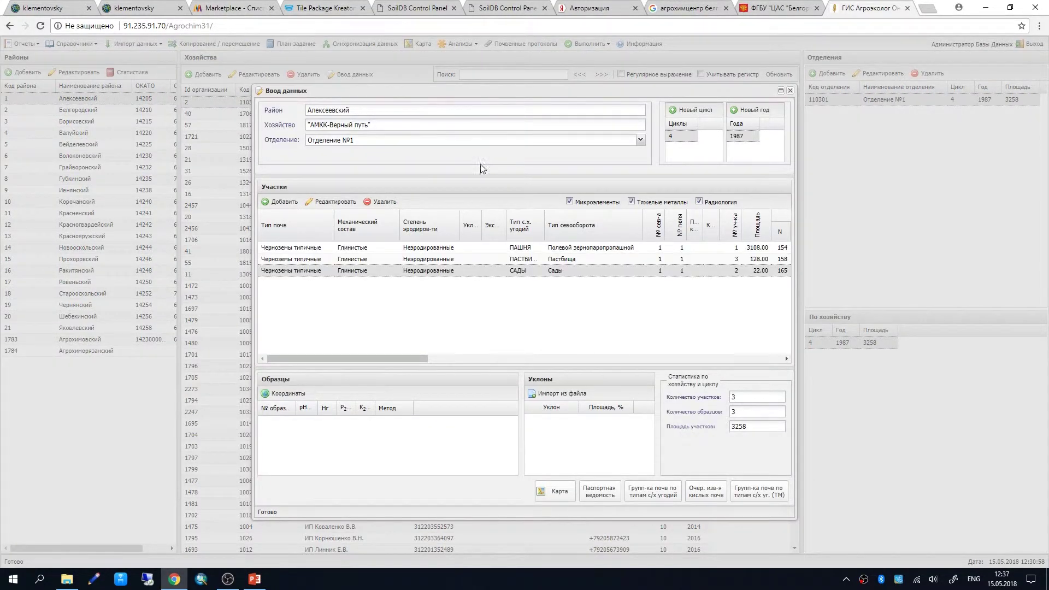
mouse_move(339, 92)
mouse_down()
mouse_move(348, 76)
mouse_move(339, 83)
mouse_up()
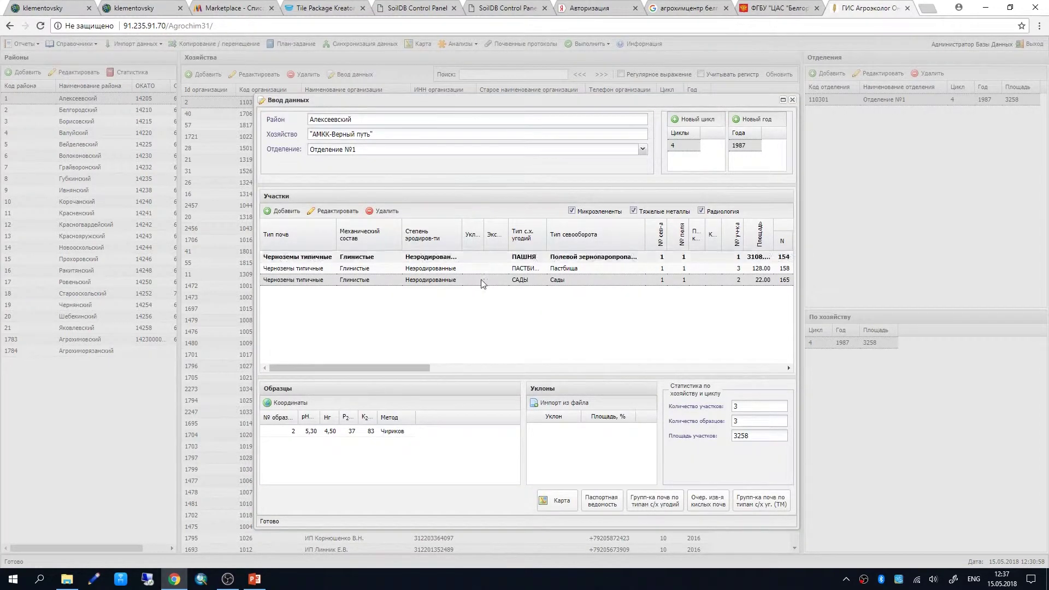
click(790, 101)
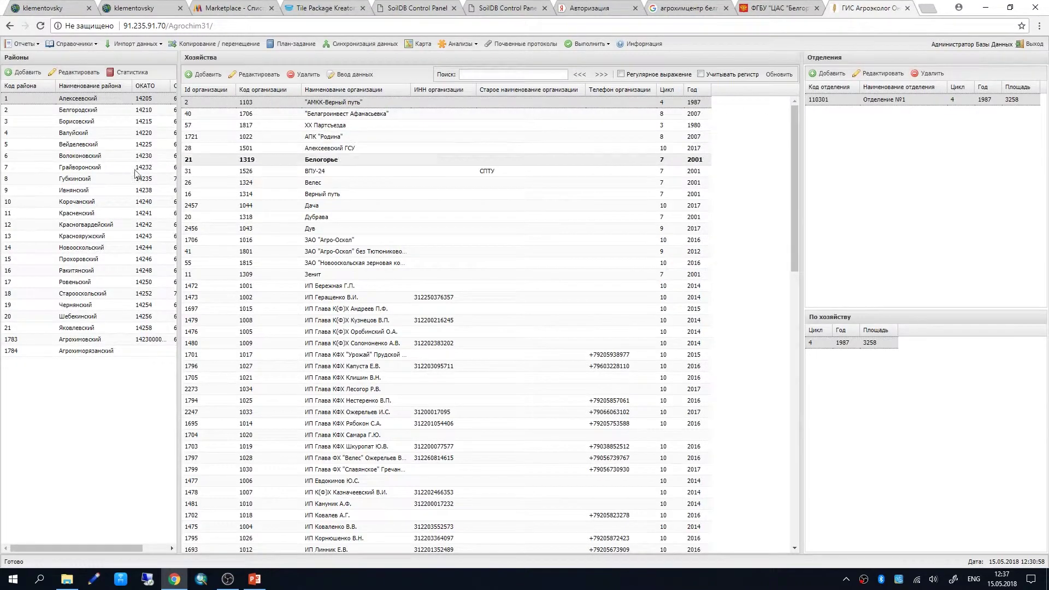
- Open the data entry form for the farm ЗАО "Бобравское" in the Ракитянский district
click(75, 271)
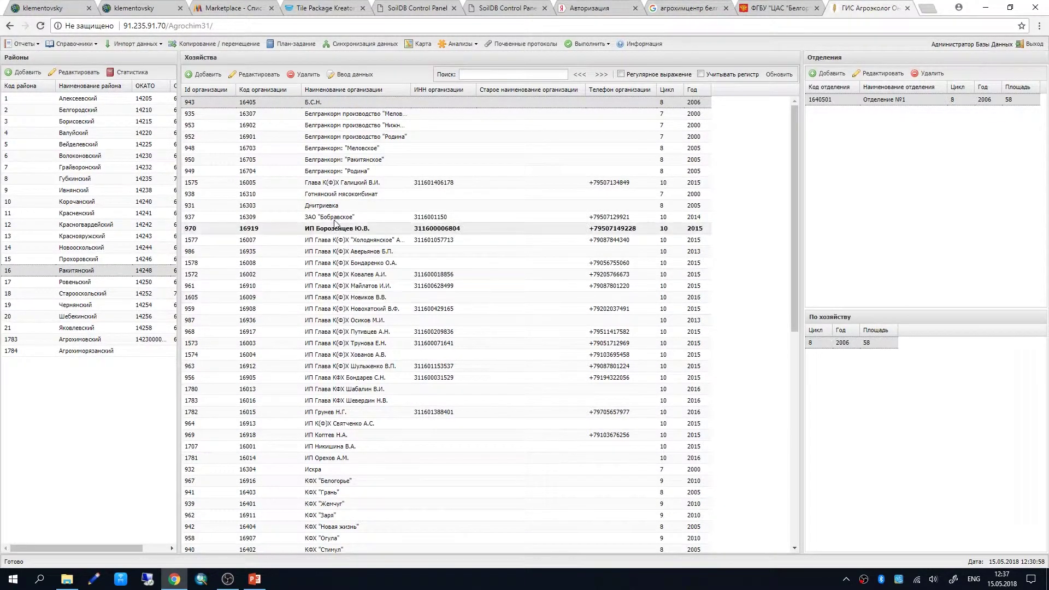
click(399, 217)
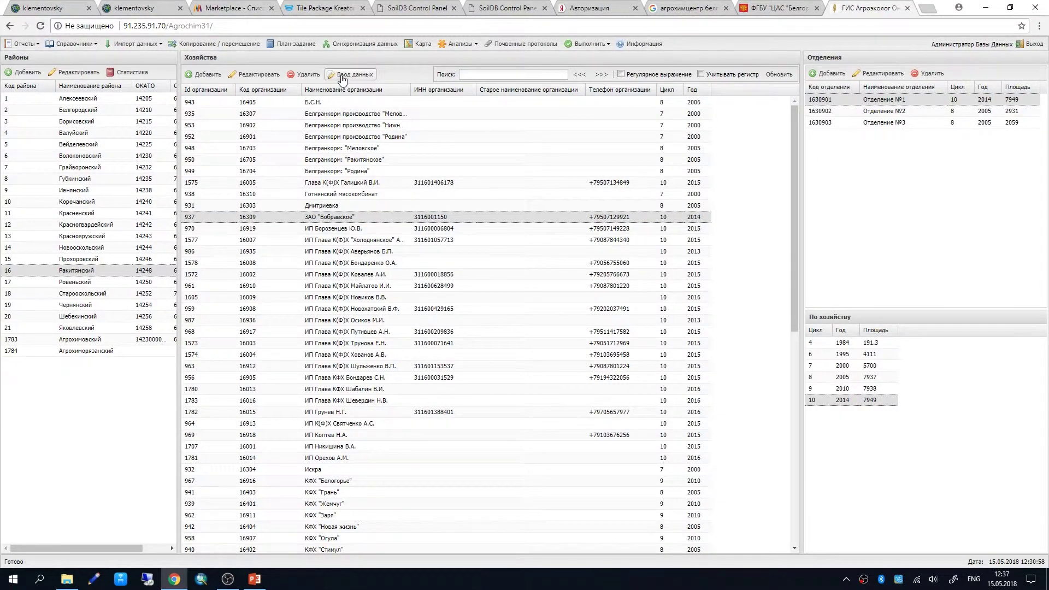
click(341, 77)
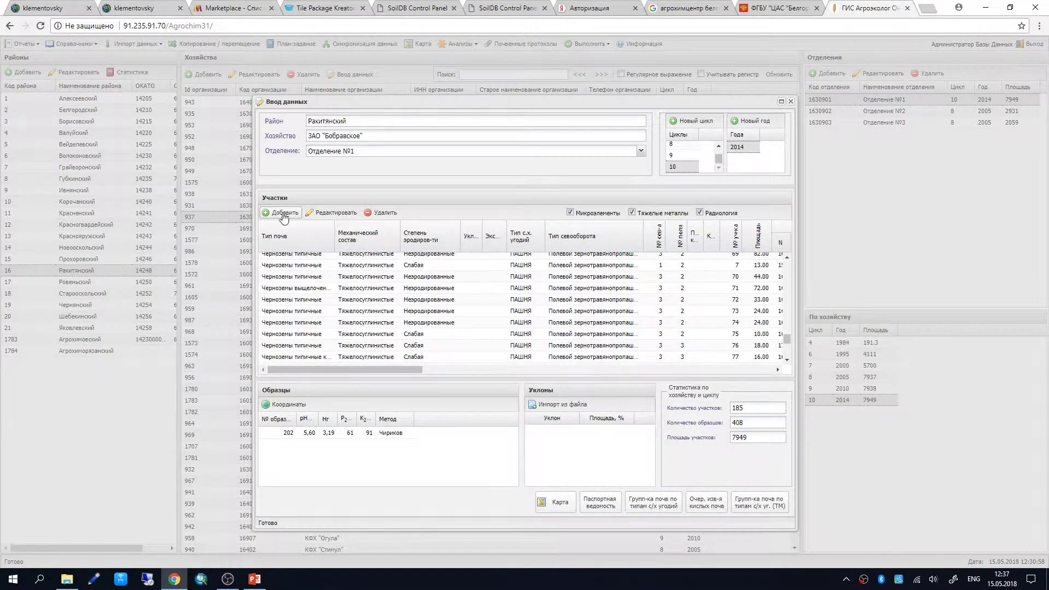
- View the form for adding a plot, including a blank sample row, and leave data entry without saving anything
click(282, 213)
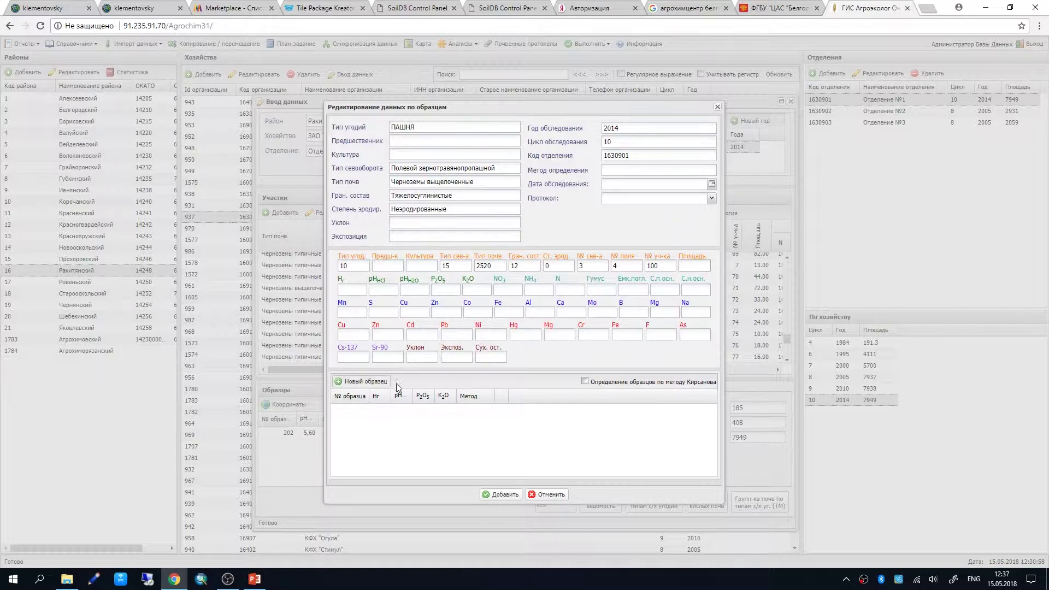
click(366, 383)
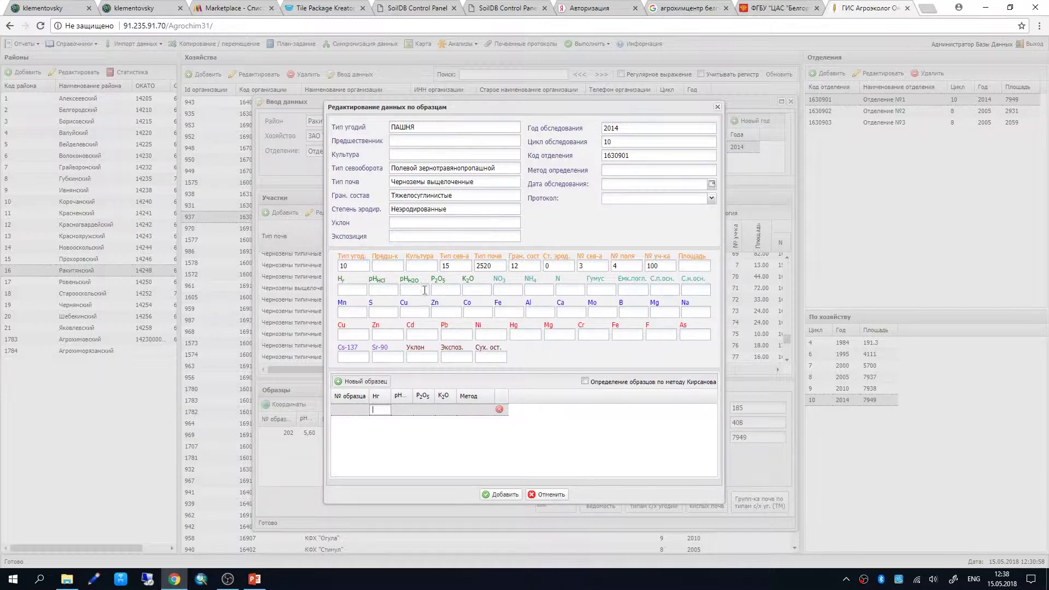
key(Escape)
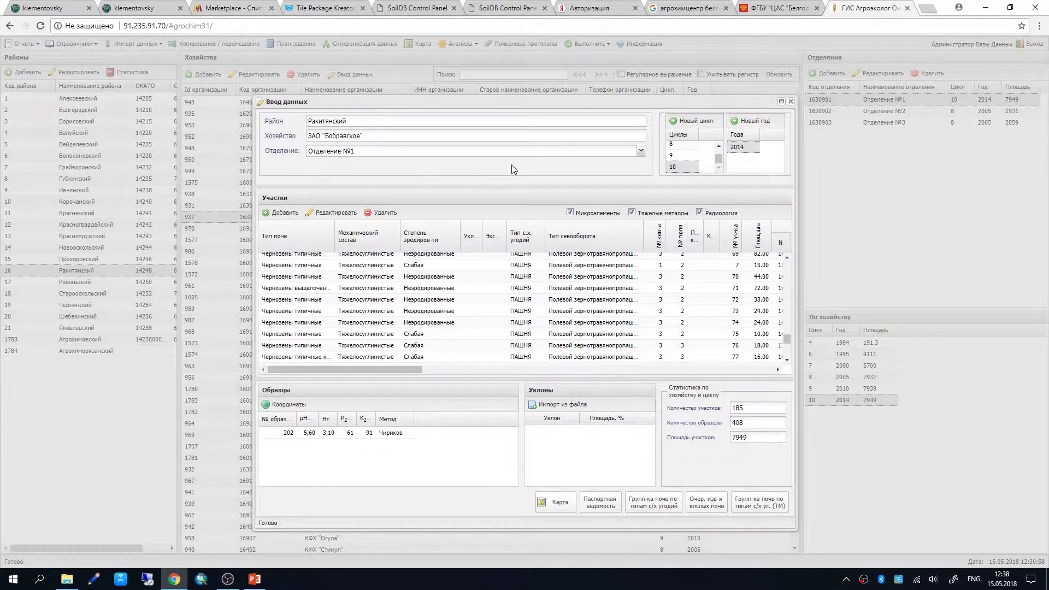
key(Escape)
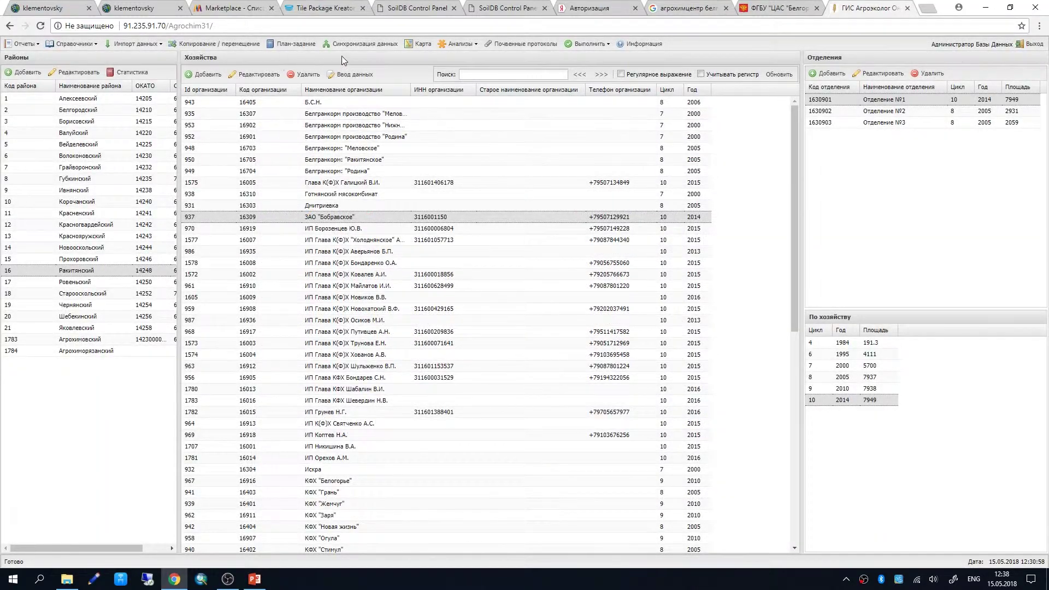
- View the Степень кислотности analysis form for ЗАО "Бобравское", Отделение №1, and close it
click(460, 47)
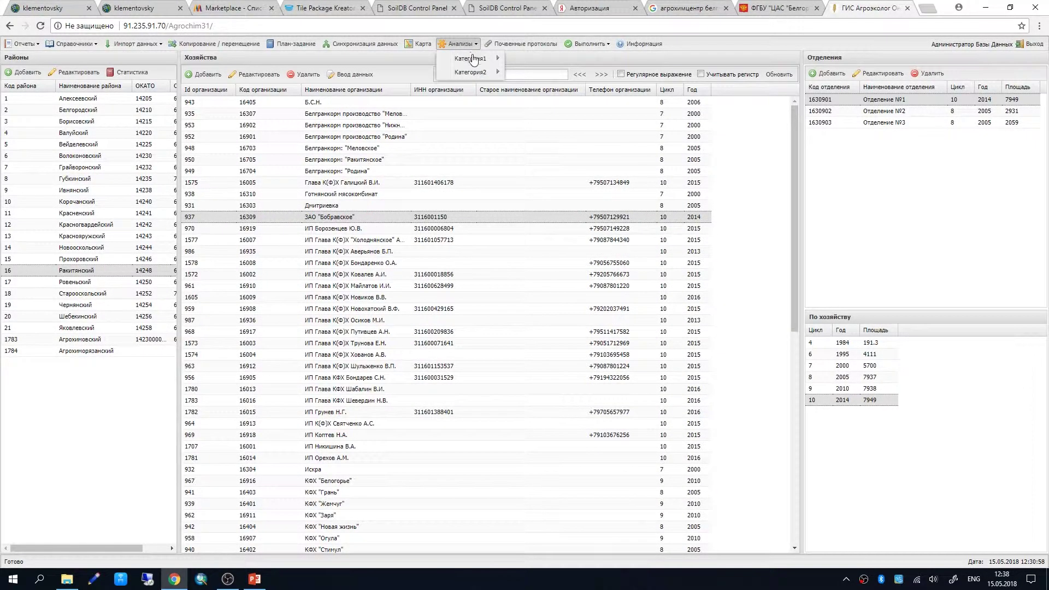
mouse_move(495, 56)
click(536, 61)
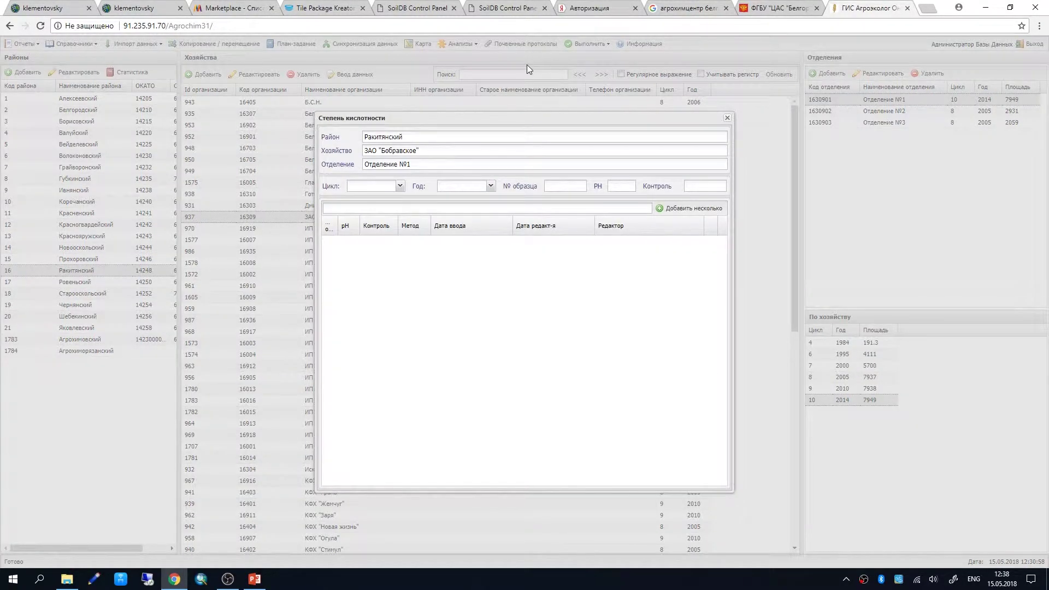
drag(526, 119, 504, 117)
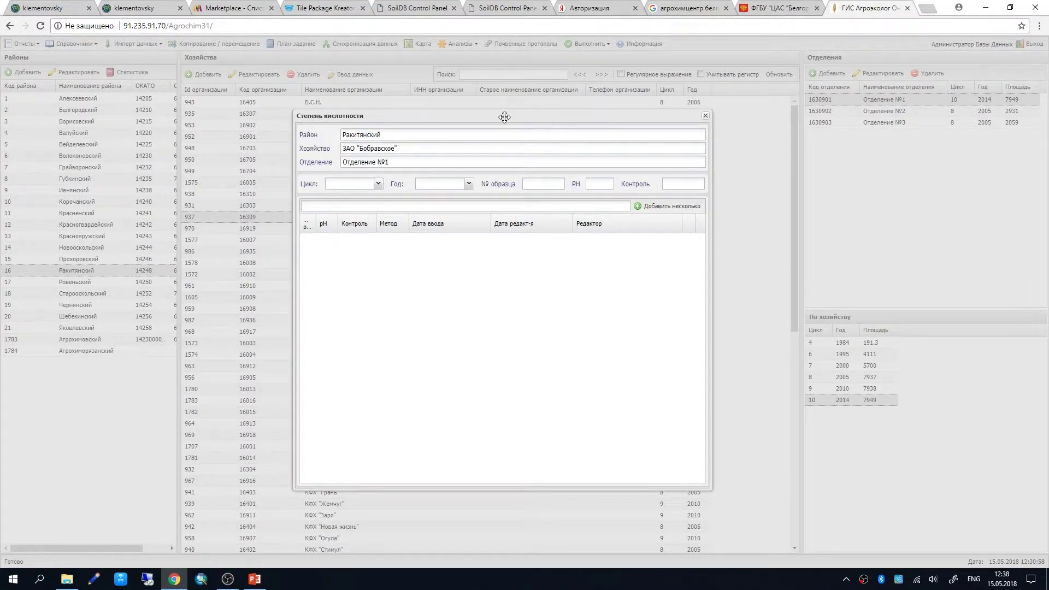
key(Escape)
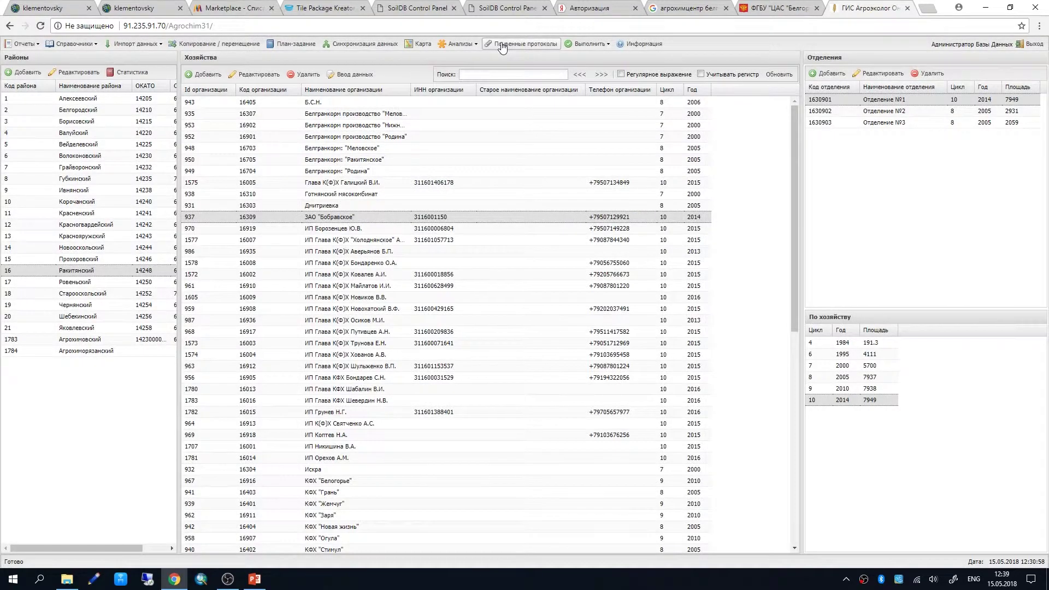
- Look over the columns in the list of soil protocols and close it
click(502, 46)
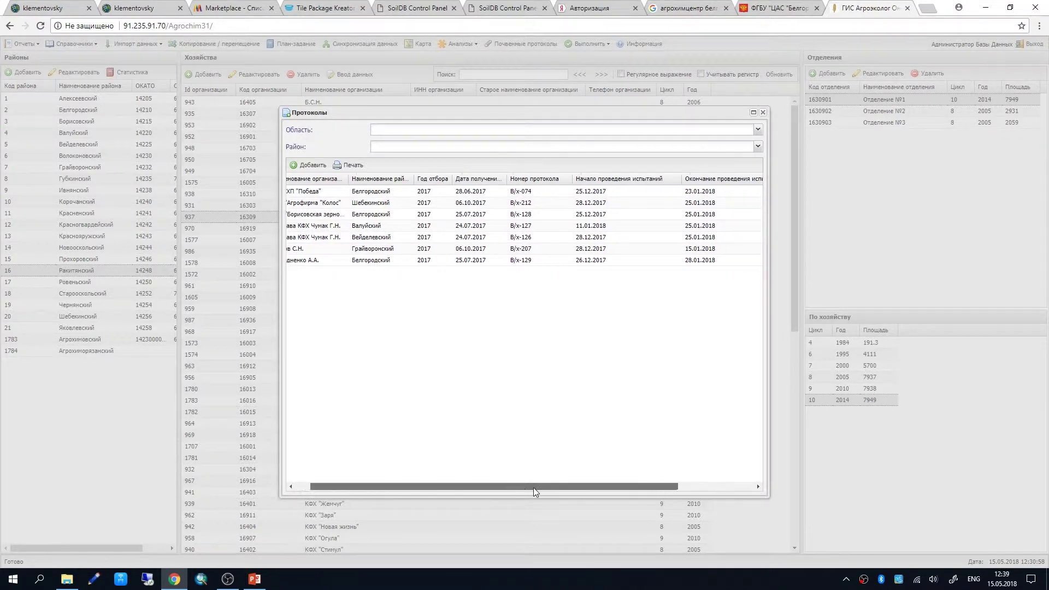
key(Escape)
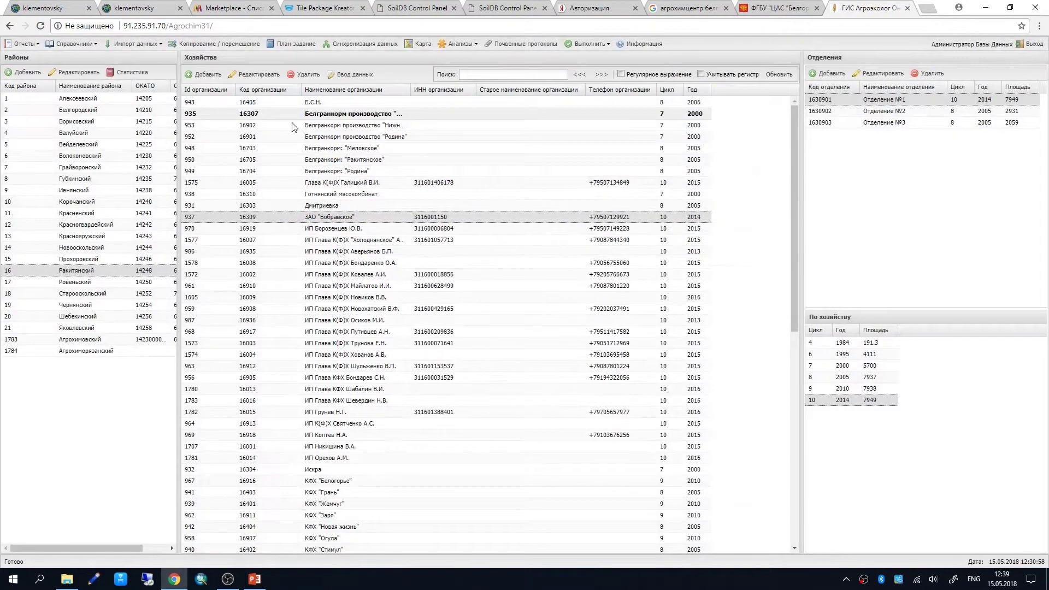
- Look through the Типы почв directory, open the name of soil type 1700 for editing, and close the directory without changes
click(75, 48)
mouse_move(90, 58)
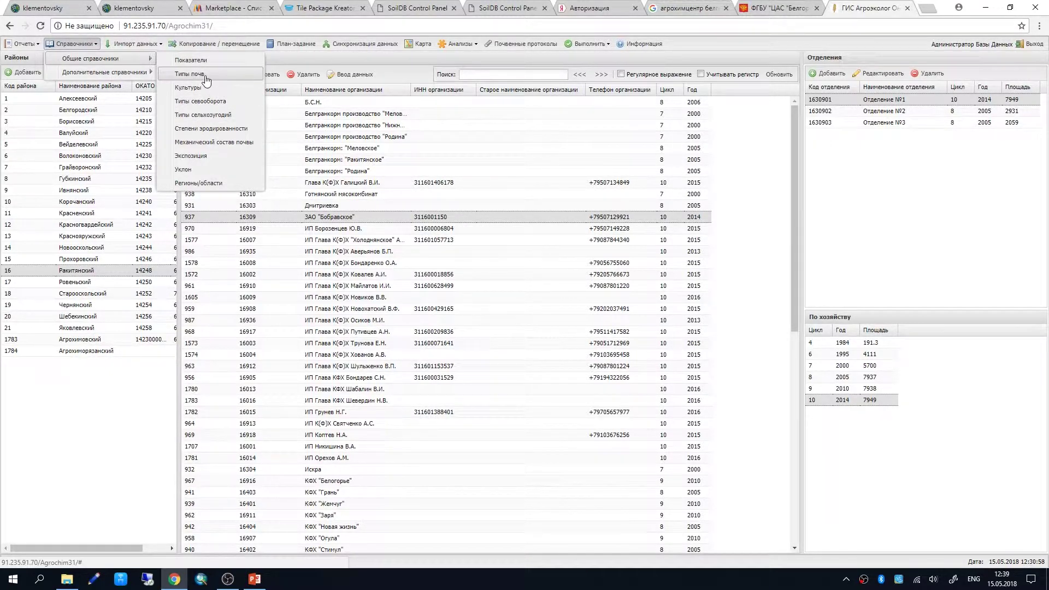
click(206, 81)
drag(609, 195, 614, 284)
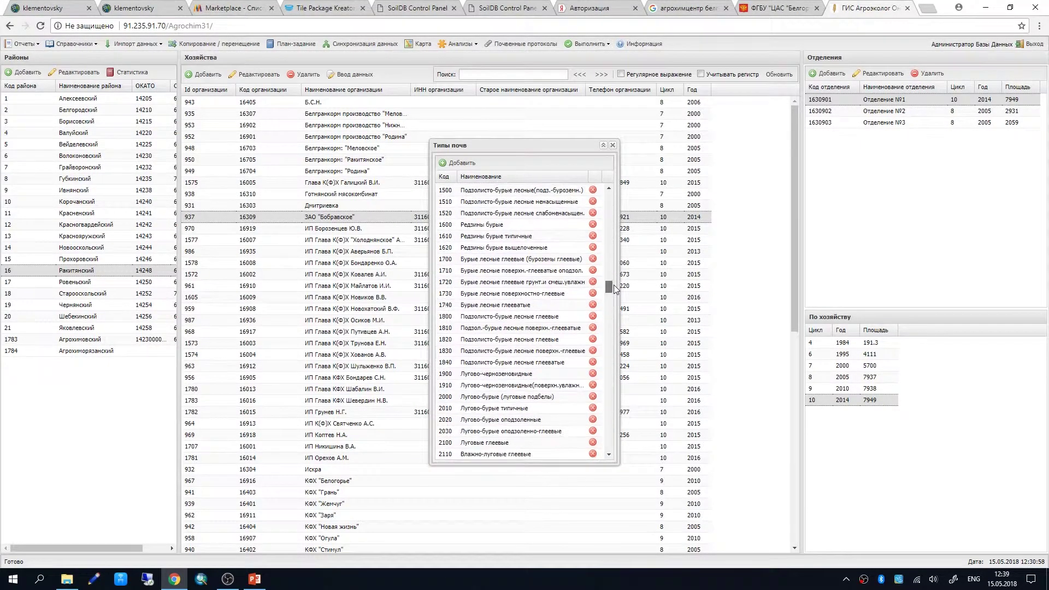
double_click(494, 259)
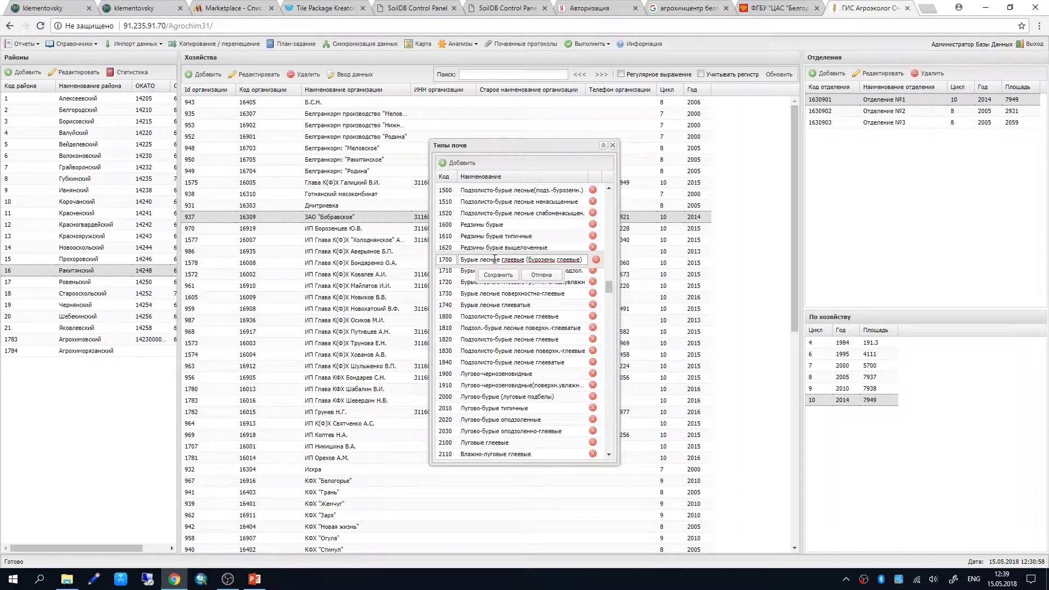
key(Escape)
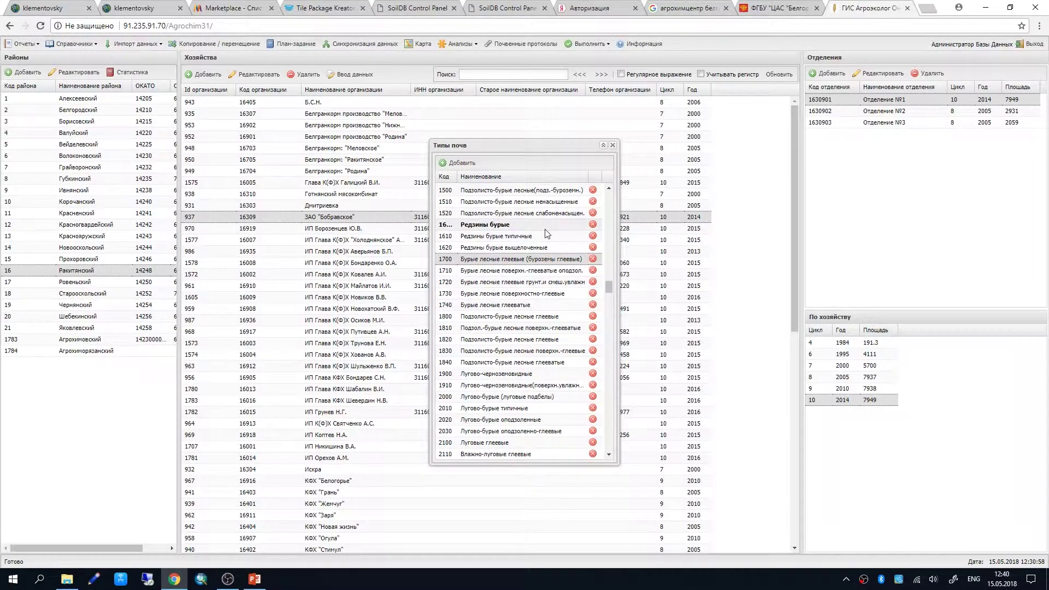
click(613, 146)
- Look through the Внешние пользователи directory of external user accounts and close it
click(73, 43)
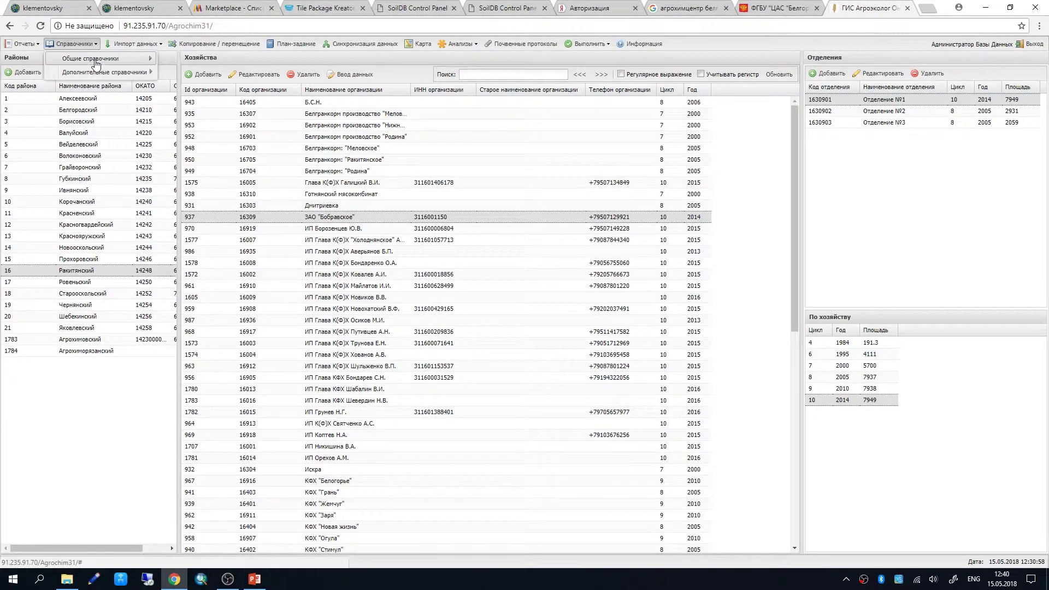
mouse_move(108, 76)
click(197, 174)
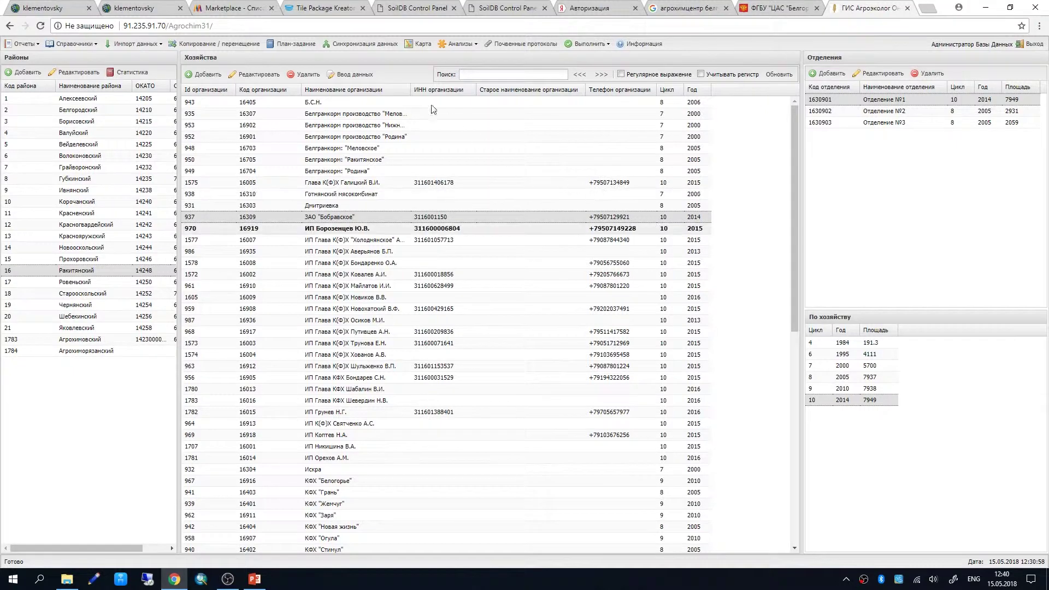
click(72, 43)
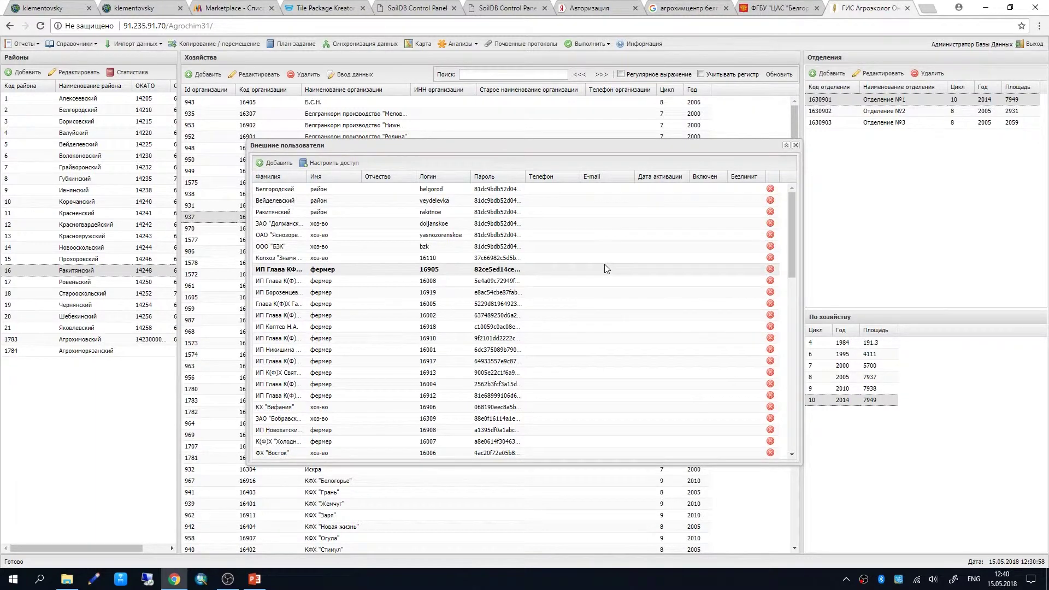
scroll(620, 288, down, 4)
scroll(620, 288, down, 4)
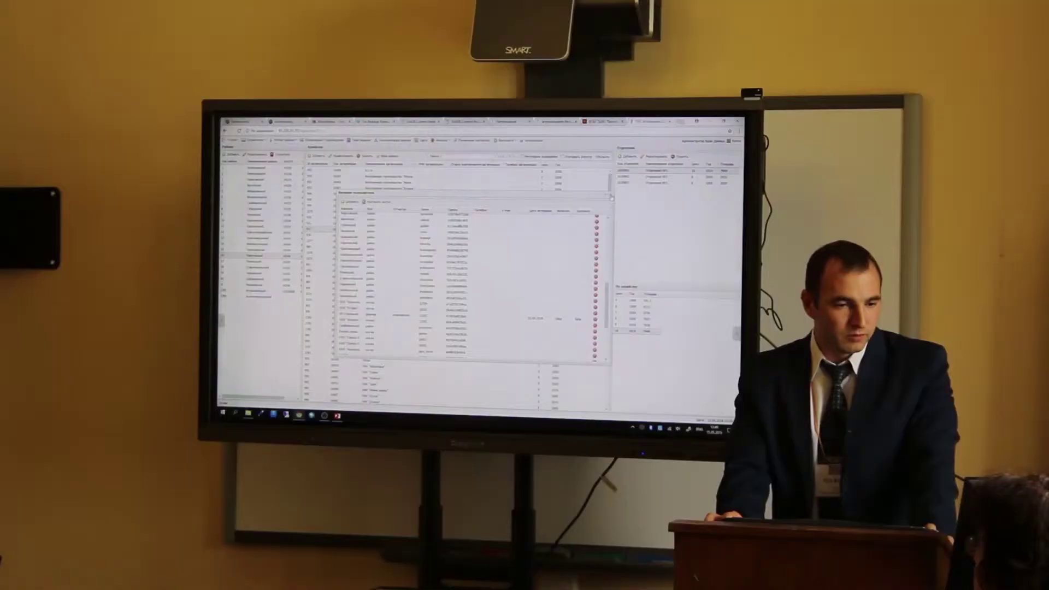
click(795, 146)
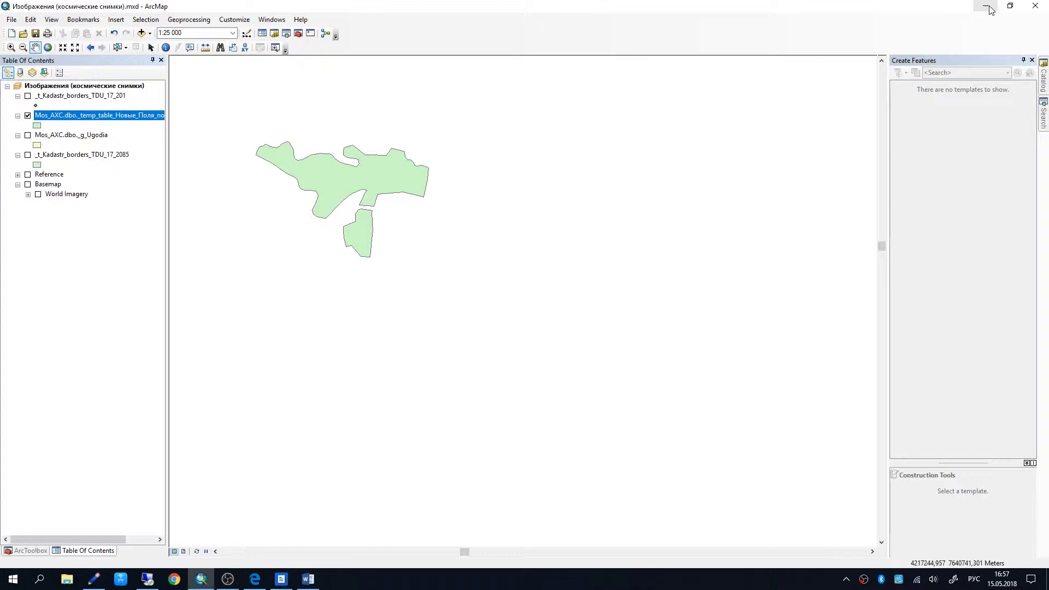
- In ArcMap, add a folder connection to the Desktop while choosing data for the map
click(142, 33)
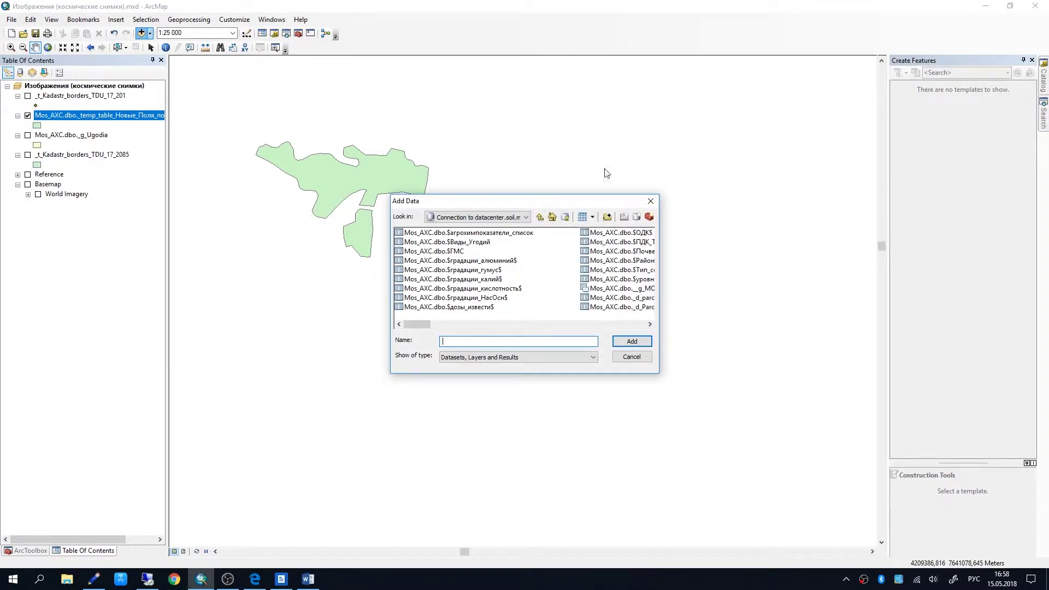
click(559, 135)
click(491, 156)
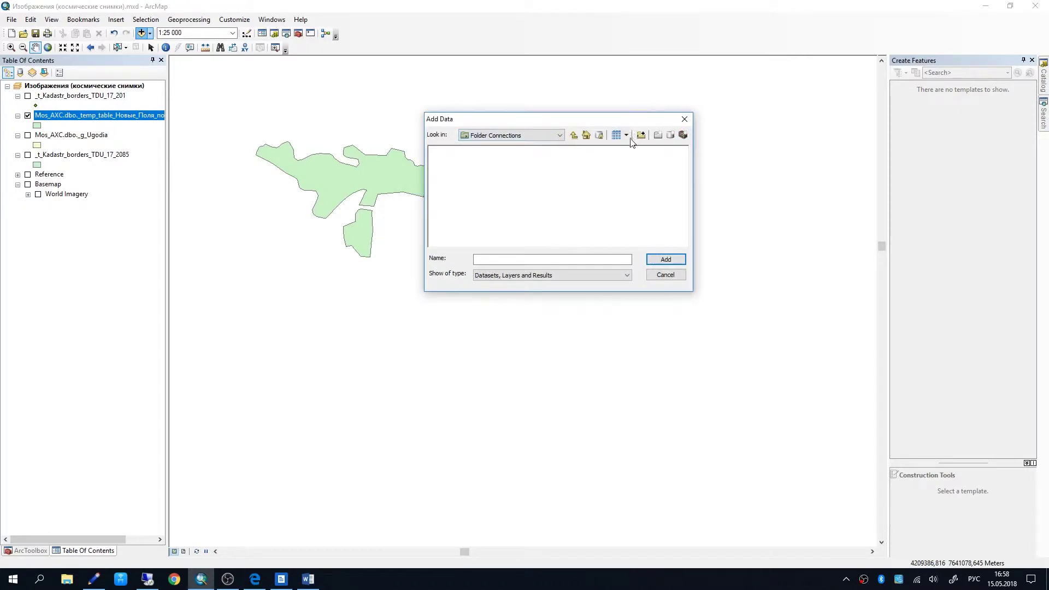
drag(546, 119, 565, 116)
click(660, 133)
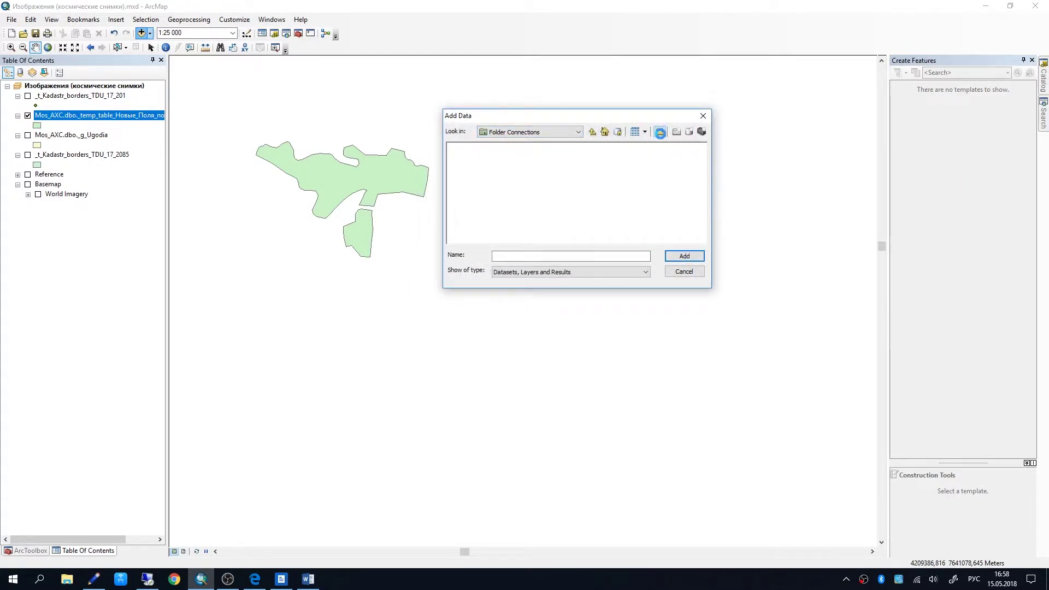
click(582, 386)
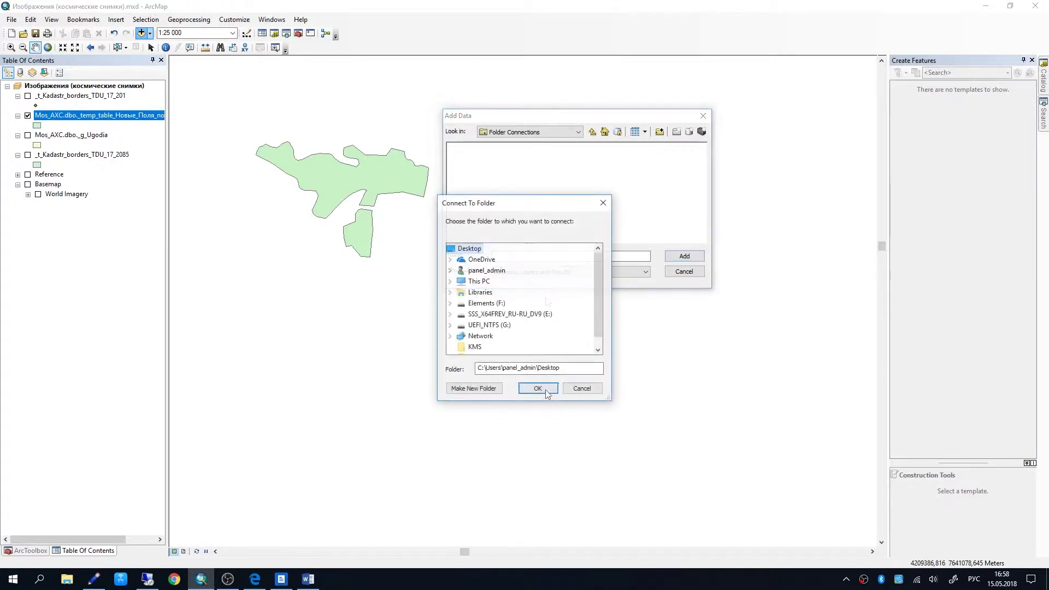
click(542, 387)
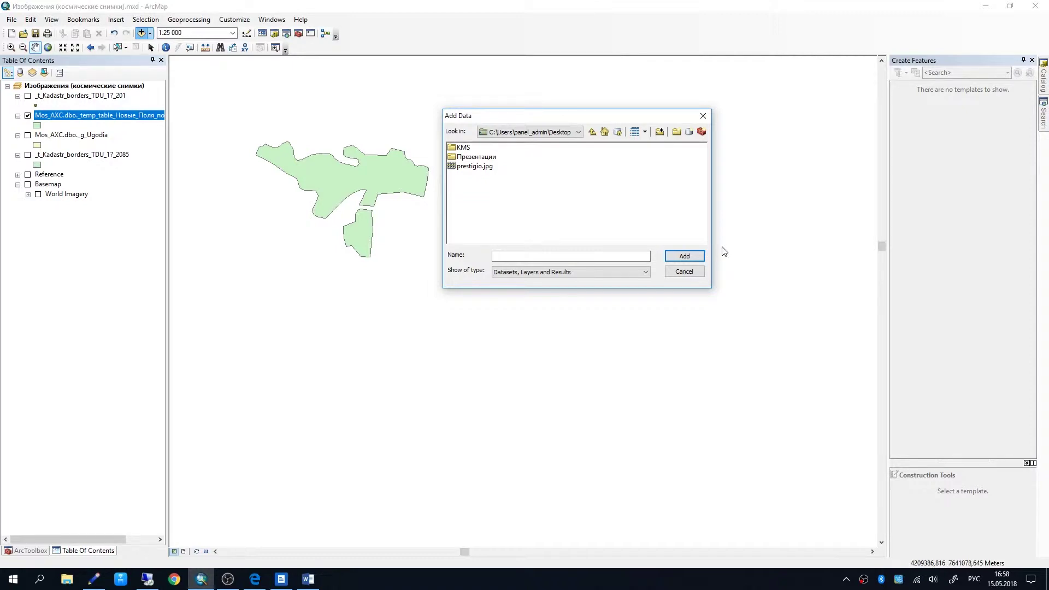
- Add the shapefile таблица_для_агрохимика.shp from the шейпы folder inside KMS to the map
double_click(464, 147)
double_click(472, 166)
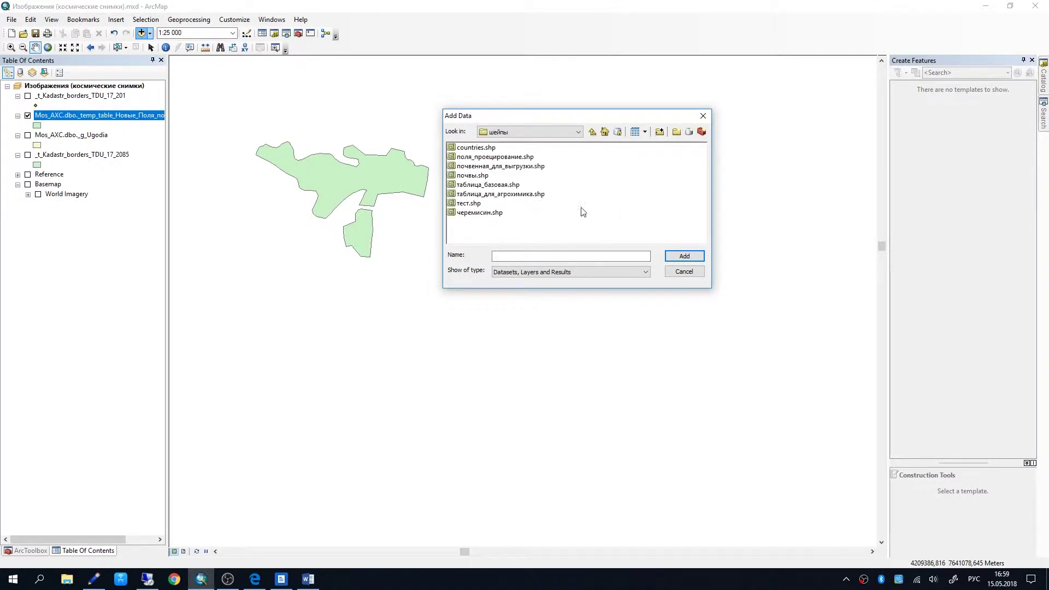
click(489, 194)
click(688, 258)
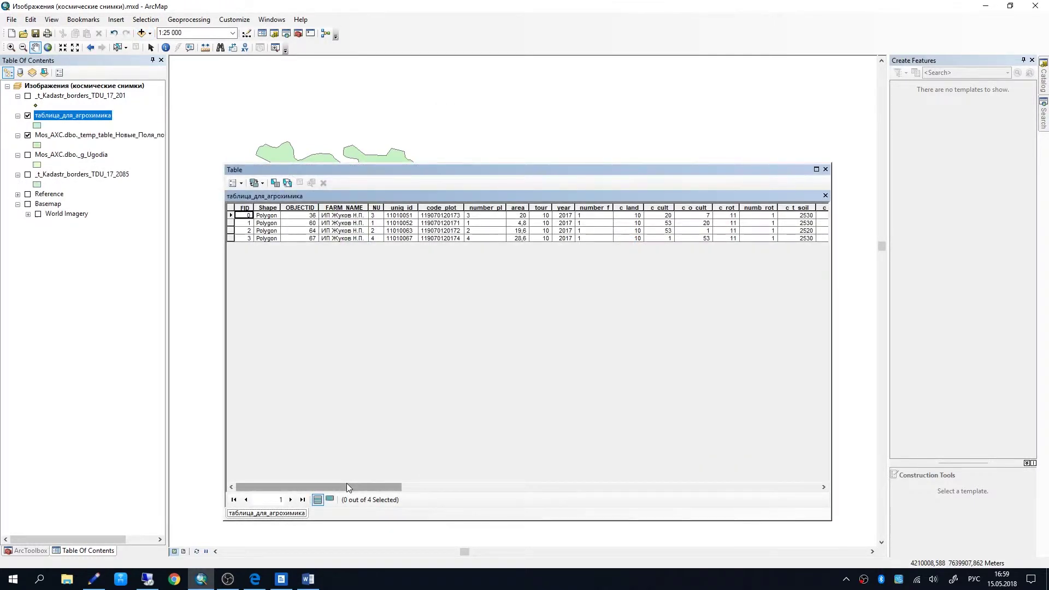
- Examine the fields in the attribute table of the таблица_для_агрохимика layer, from the last columns back to the agrochemical indicators
drag(346, 483, 776, 512)
drag(607, 171, 568, 96)
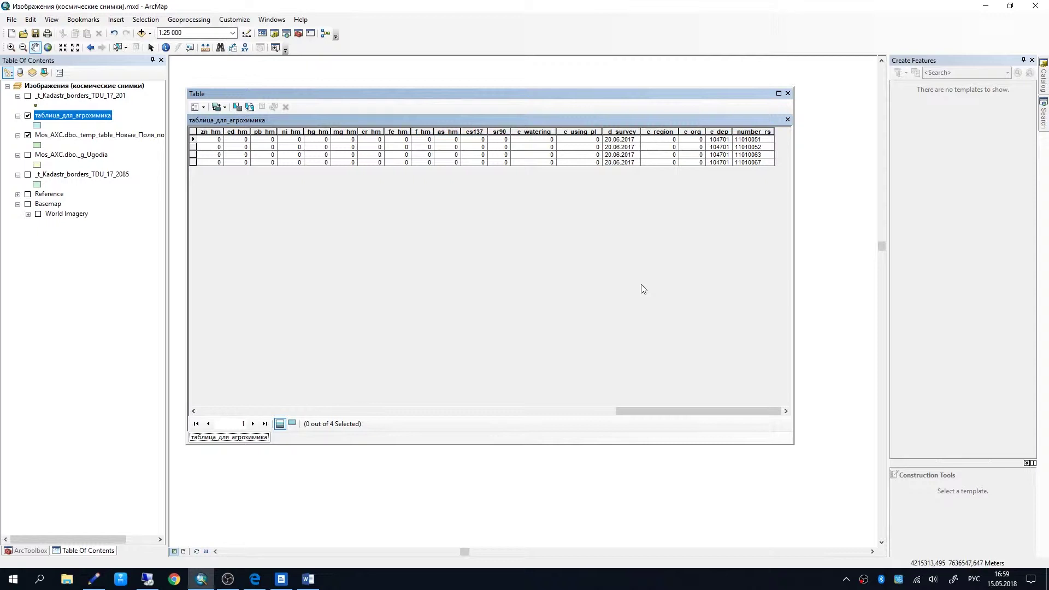
key(Left)
key(Left)
key(Left)
key(Left)
key(Left)
key(Left)
key(Left)
key(Left)
key(Left)
key(Left)
key(Left)
key(Left)
key(Left)
key(Left)
key(Left)
key(Left)
key(Left)
key(Left)
key(Left)
key(Left)
key(Left)
key(Left)
key(Left)
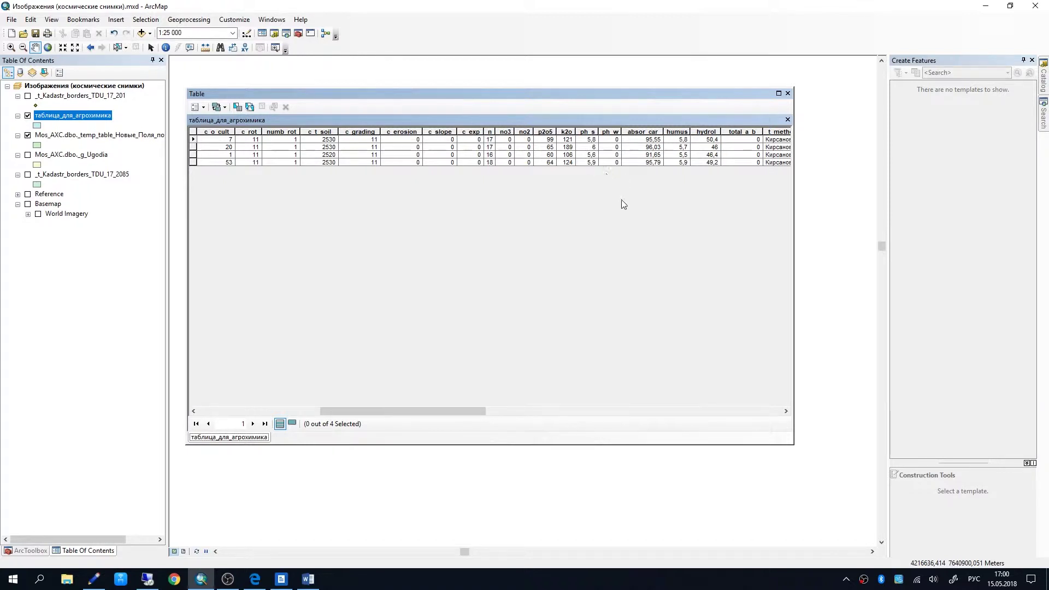
- Review the remaining agrochemical columns and the initial field identification columns of the таблица_для_агрохимика attribute table, and close the table
scroll(621, 230, right, 3)
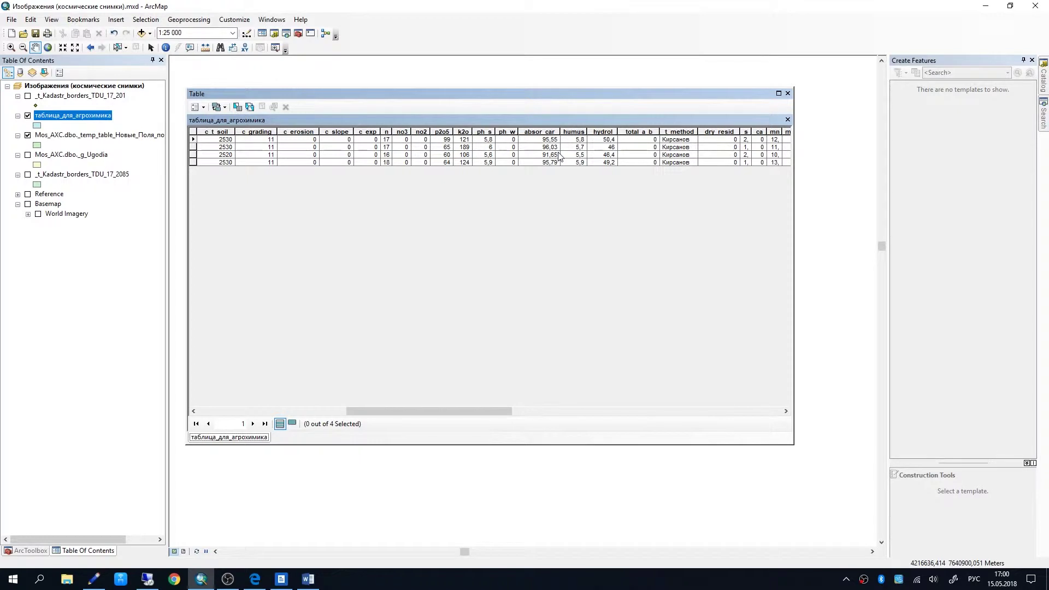
drag(454, 410, 225, 411)
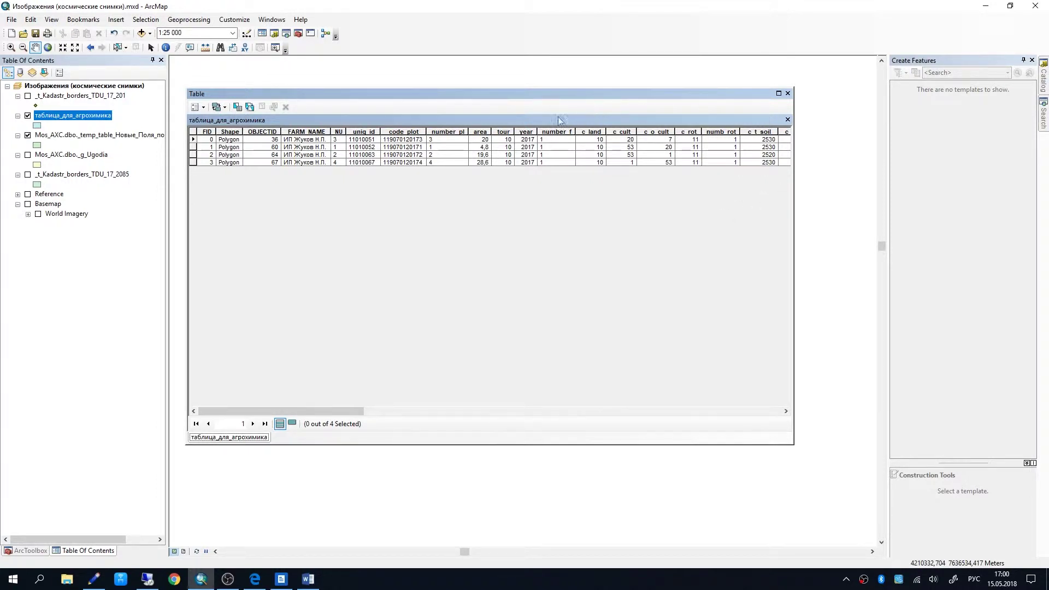
click(788, 94)
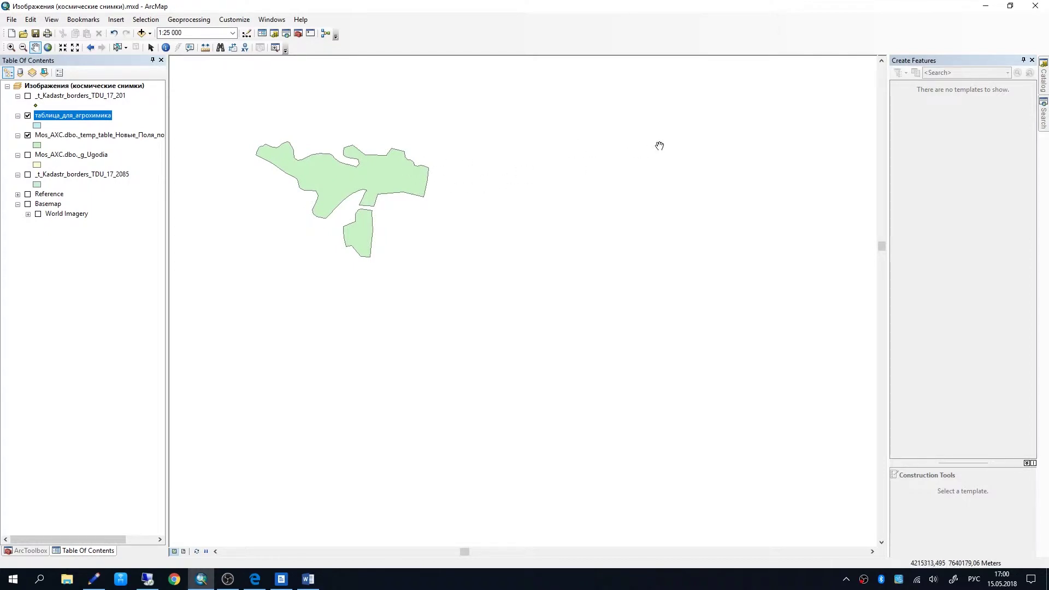
- Start the Project tool from Projections and Transformations and choose таблица_для_агрохимика as the input dataset
click(298, 34)
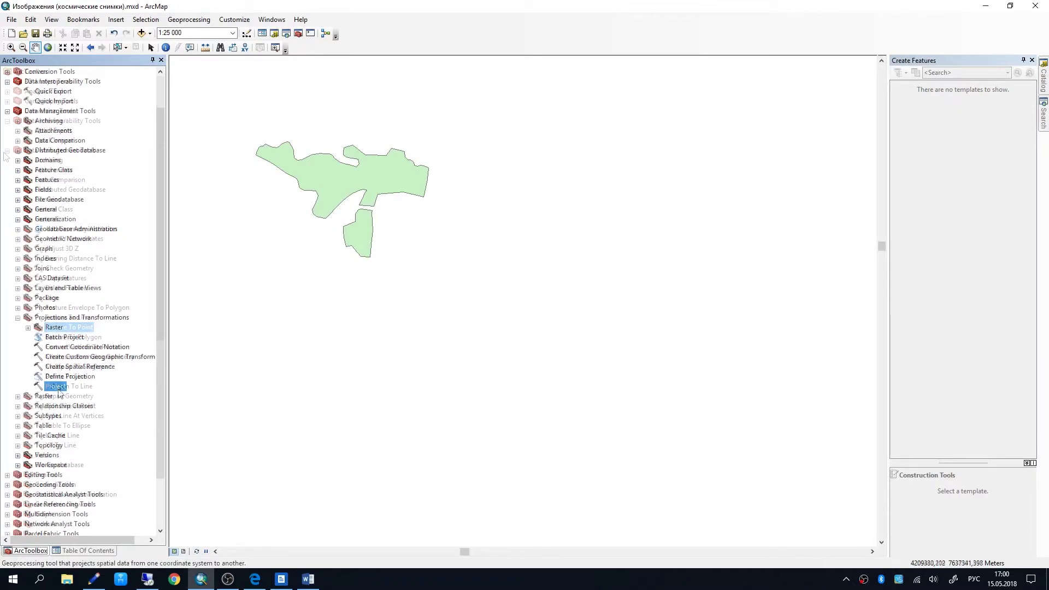
click(59, 387)
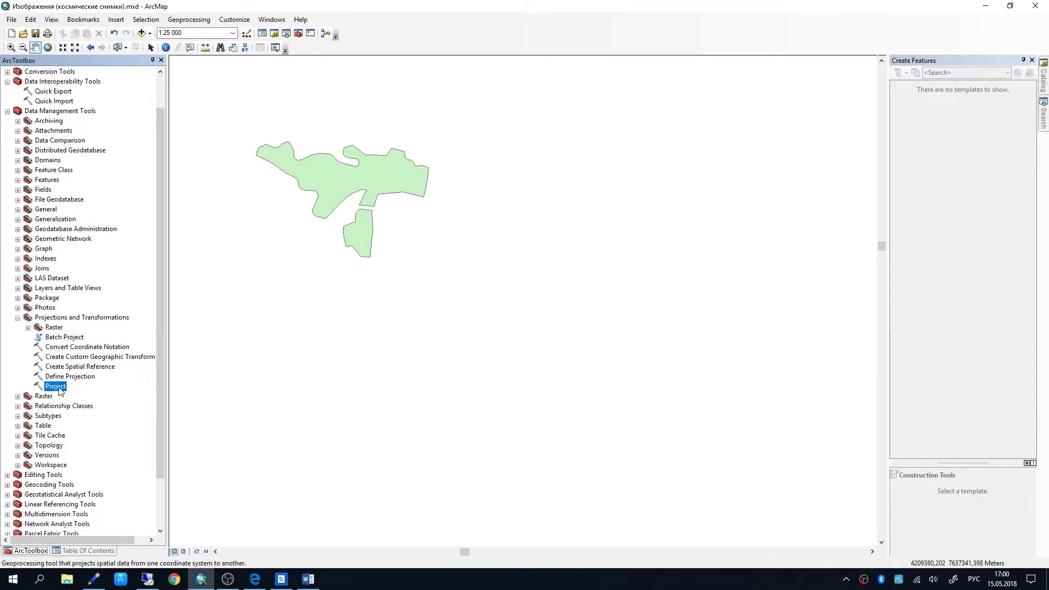
double_click(59, 387)
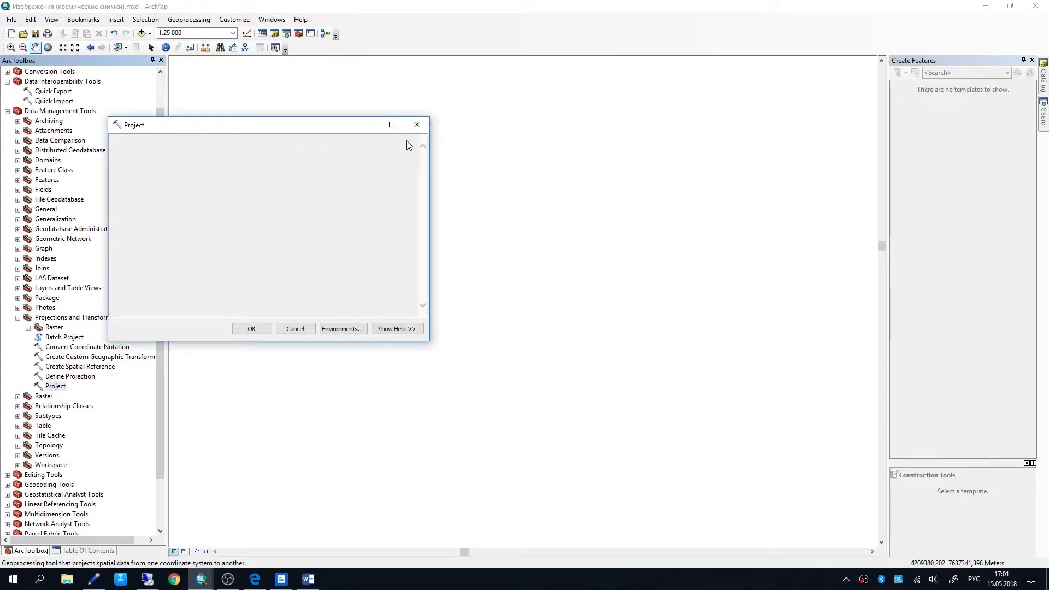
drag(232, 124, 479, 142)
click(636, 175)
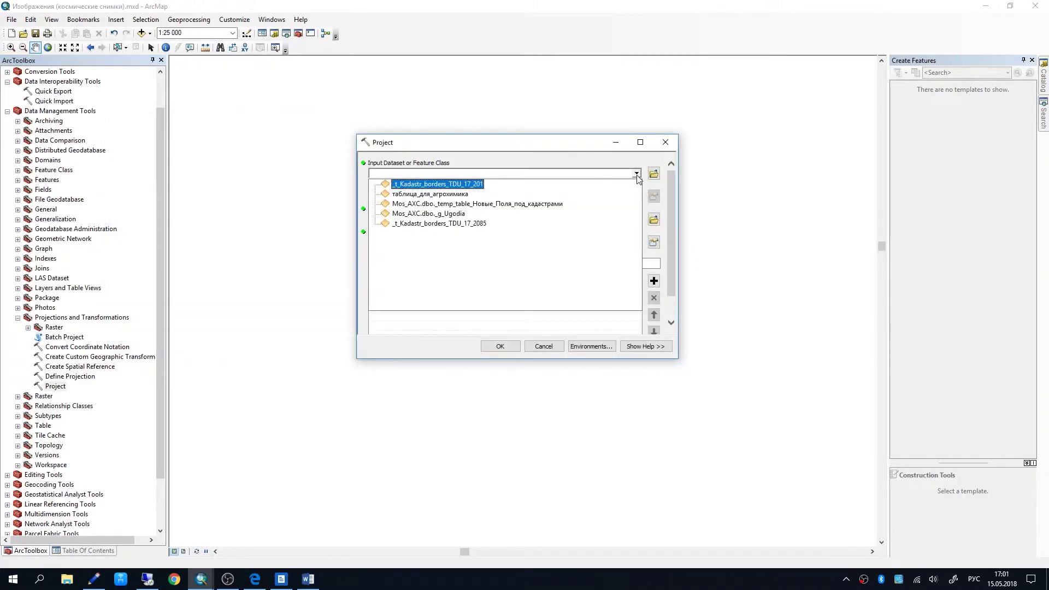
click(404, 195)
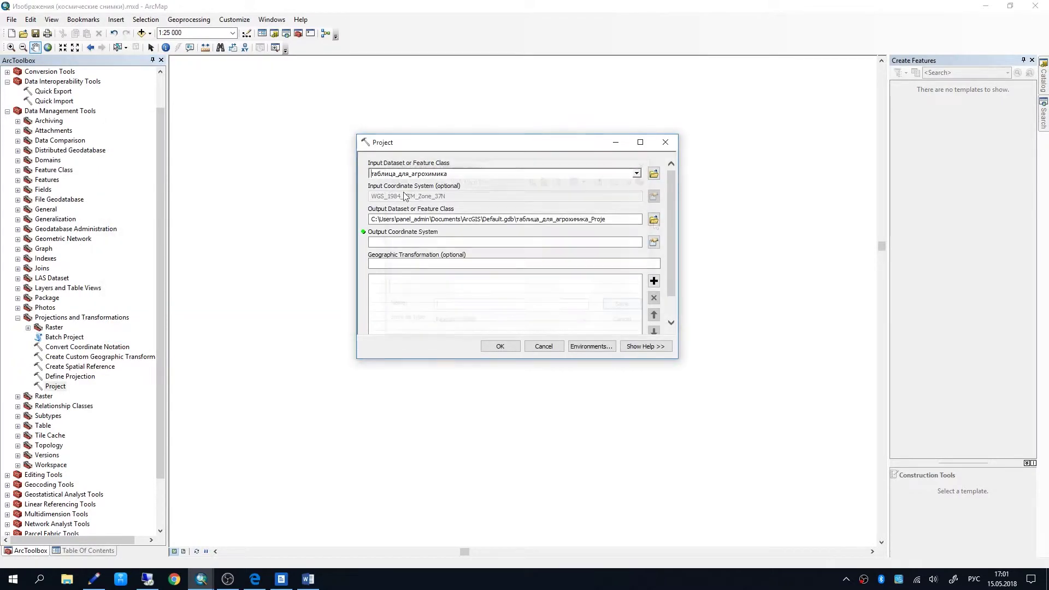
- Set the Project output to a feature class named цйуйцу on the Desktop
click(654, 219)
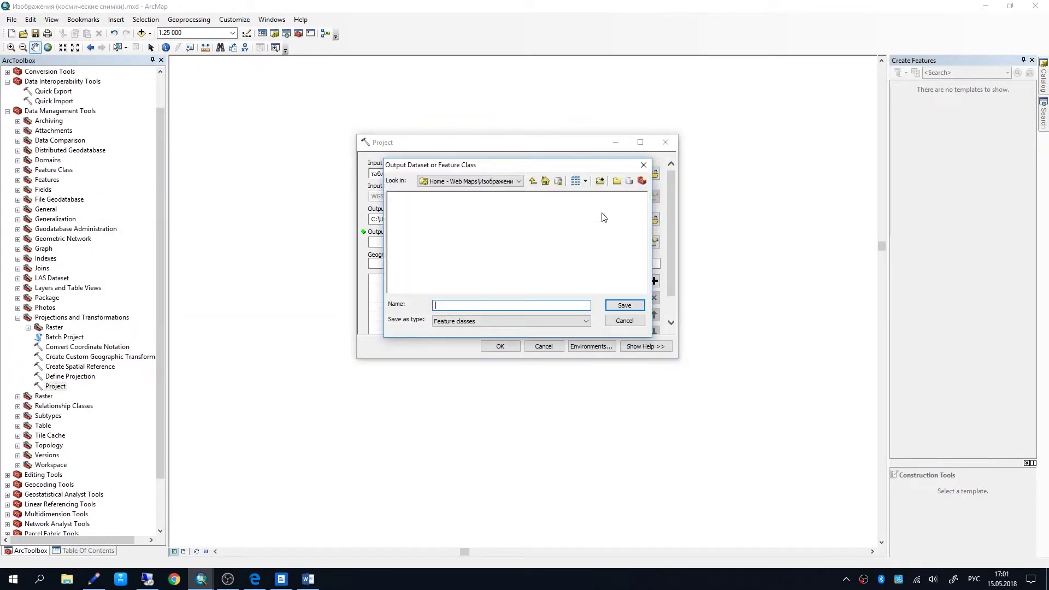
click(506, 320)
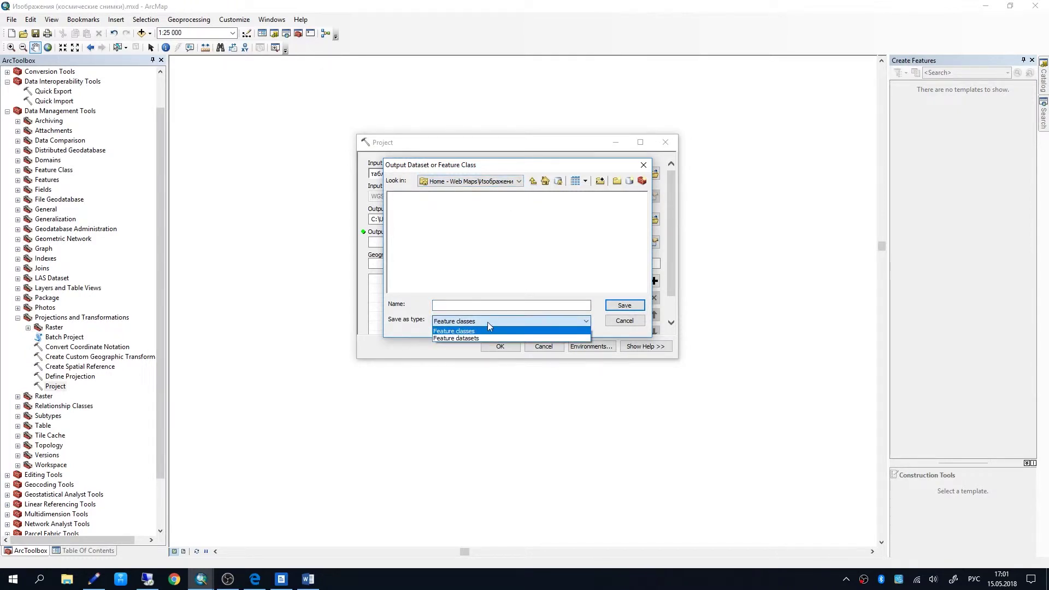
click(459, 330)
click(625, 320)
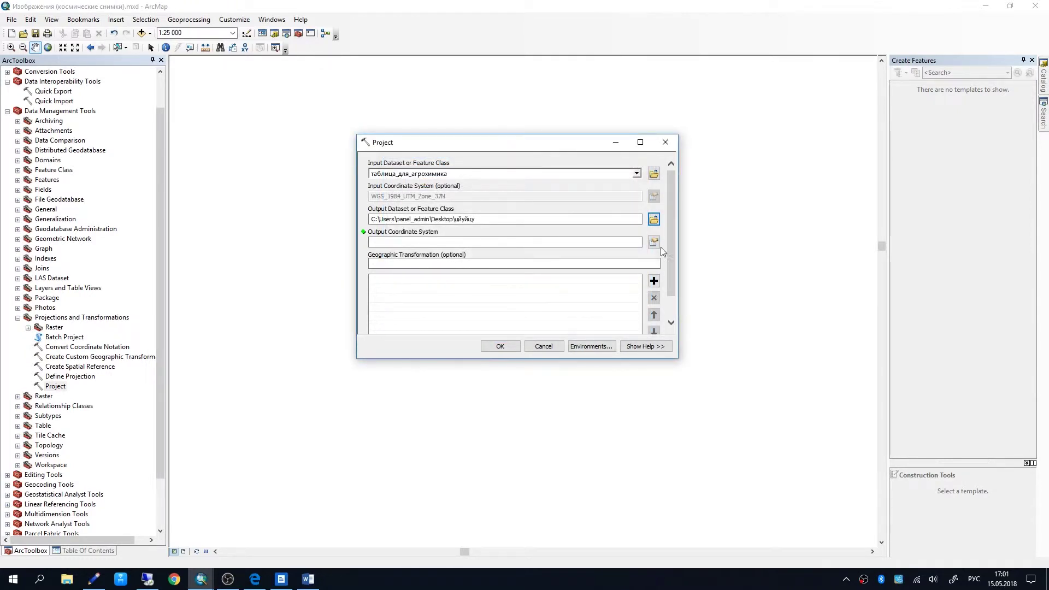
- Find coordinate system 4326, set GCS_WGS_1984 as the output coordinate system, and run the projection
click(654, 244)
click(480, 141)
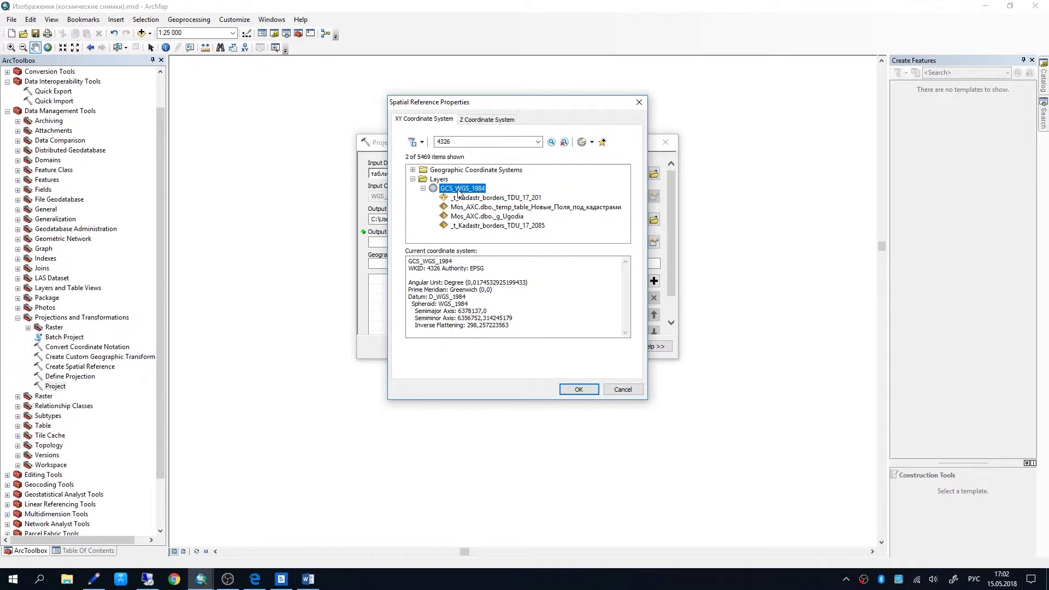
key(Return)
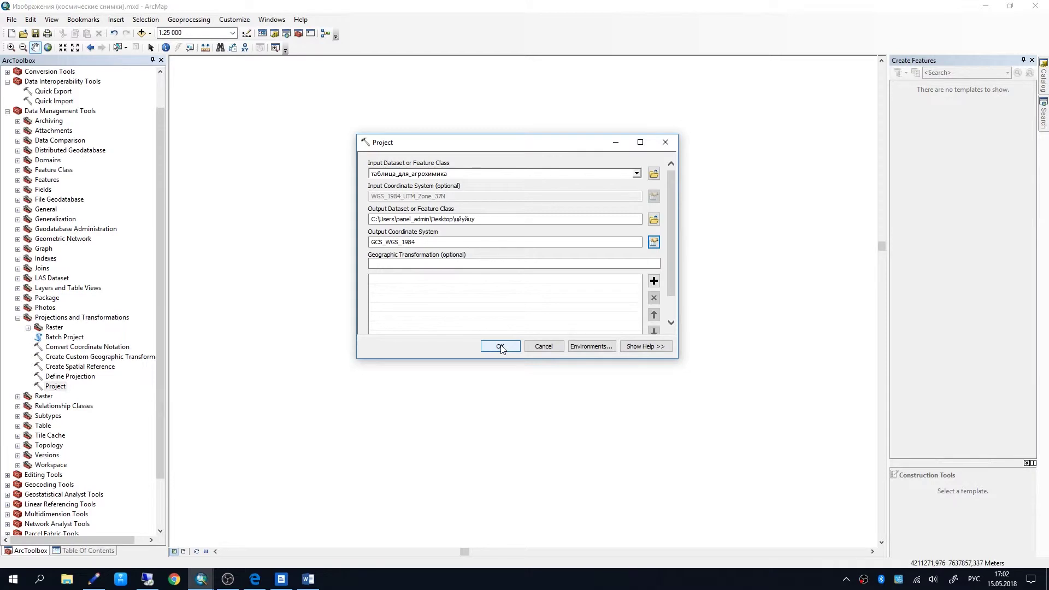
click(500, 347)
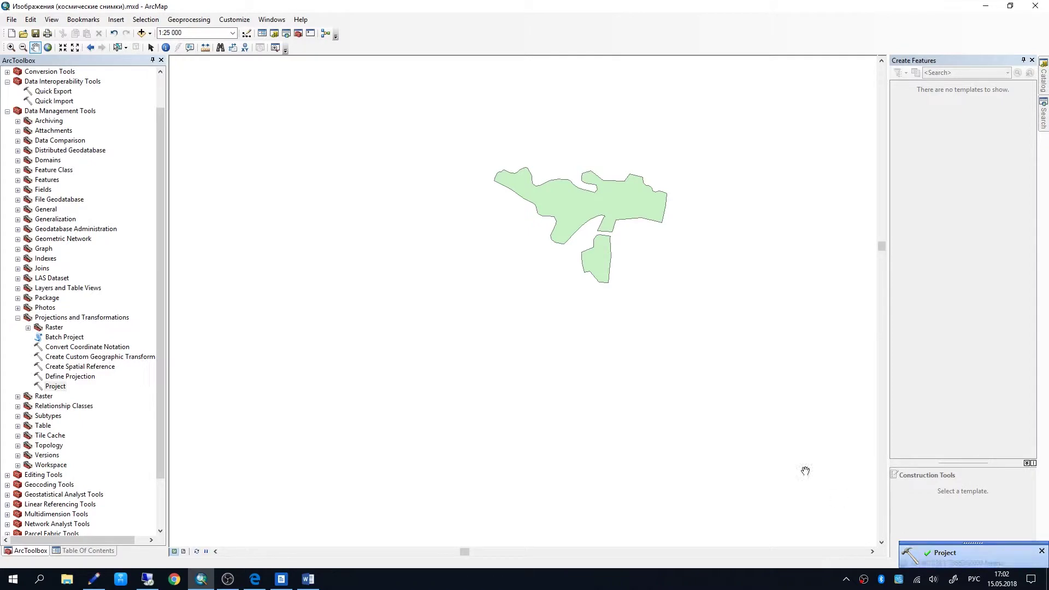
- Return to the map's layer list and show the desktop to view the exported цйуйцу shapefile files
click(83, 551)
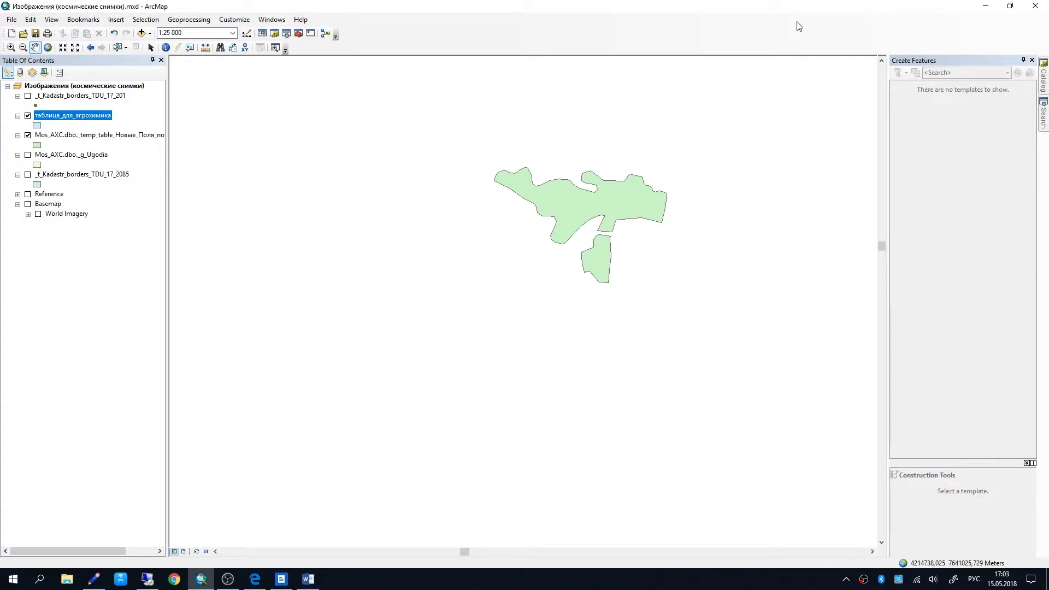
key(super+d)
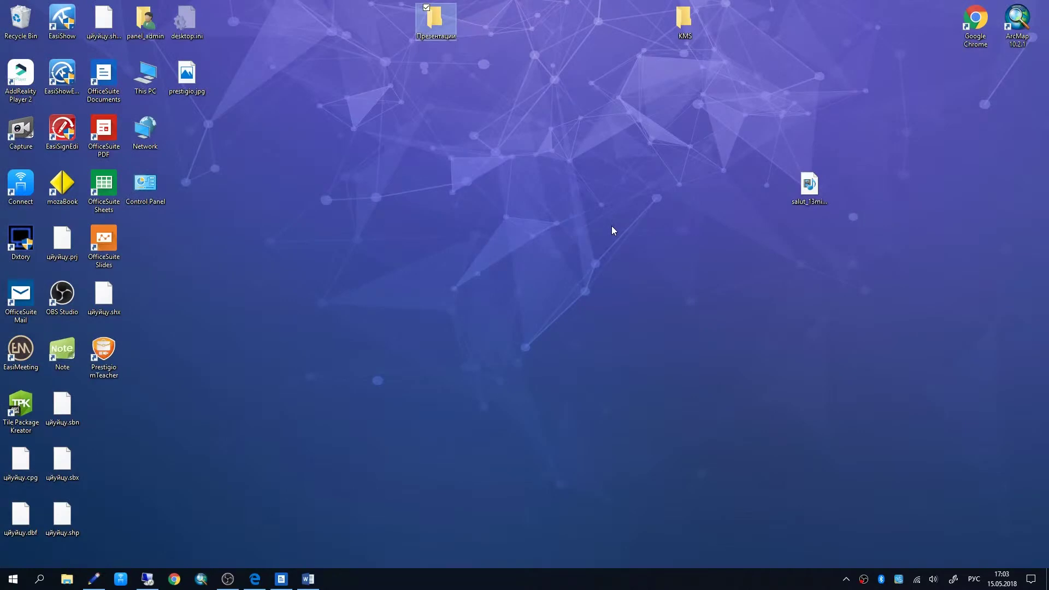